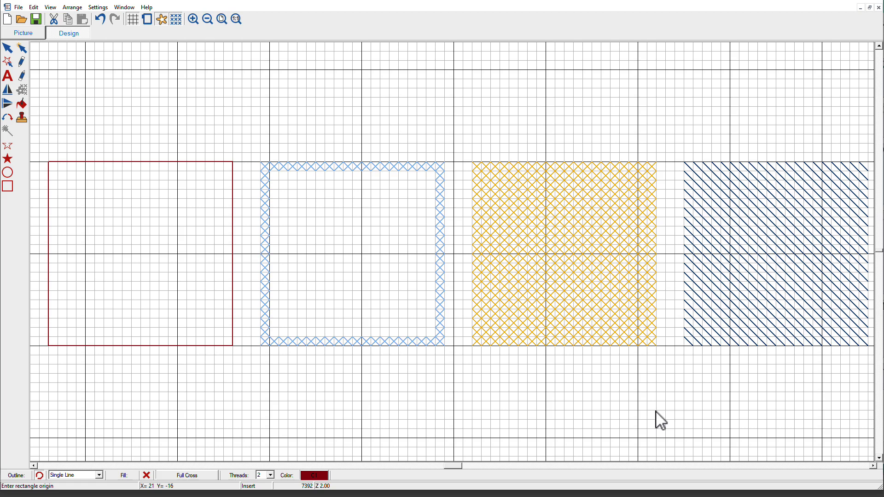
Step: Scroll down and pin the Select Stitch and Select Thread palettes open from the Fill stitch button and Color box
scroll(879, 260, "down", 2)
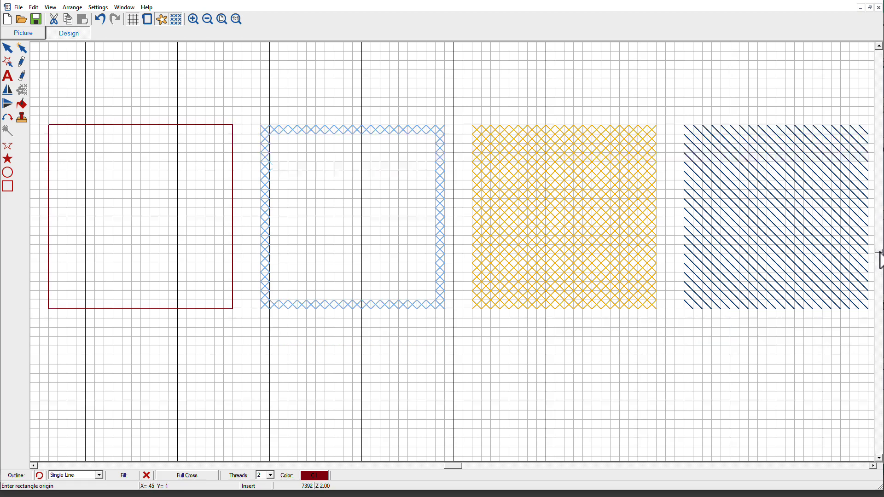
scroll(879, 260, "down", 5)
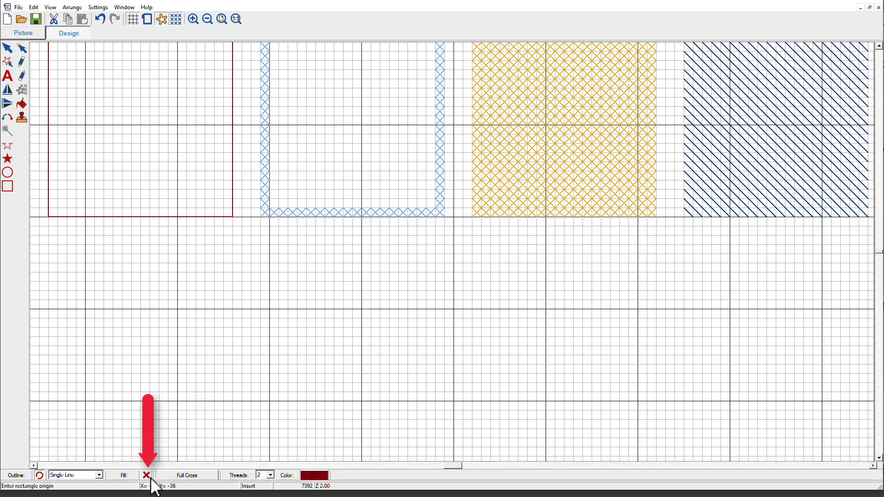
right_click(178, 480)
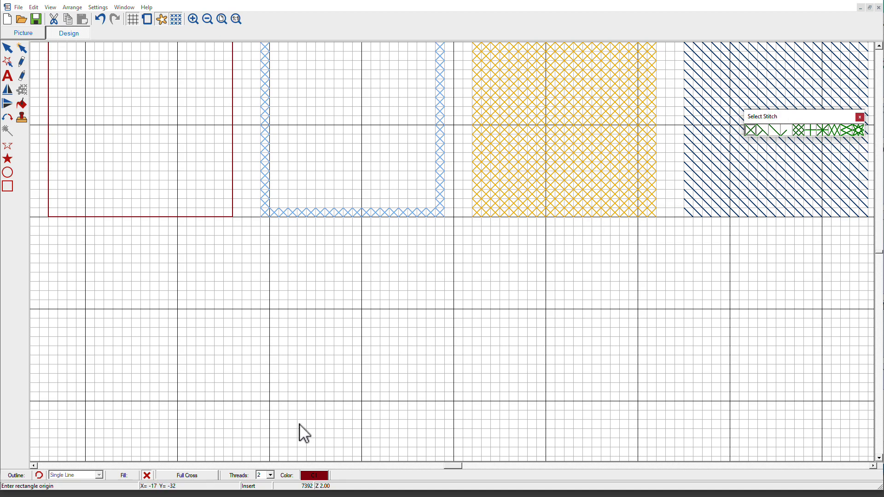
right_click(314, 480)
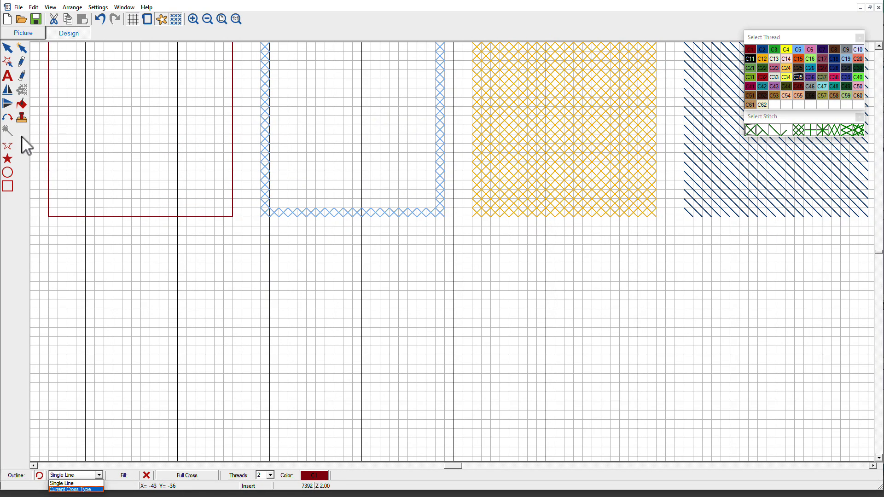
key("Escape")
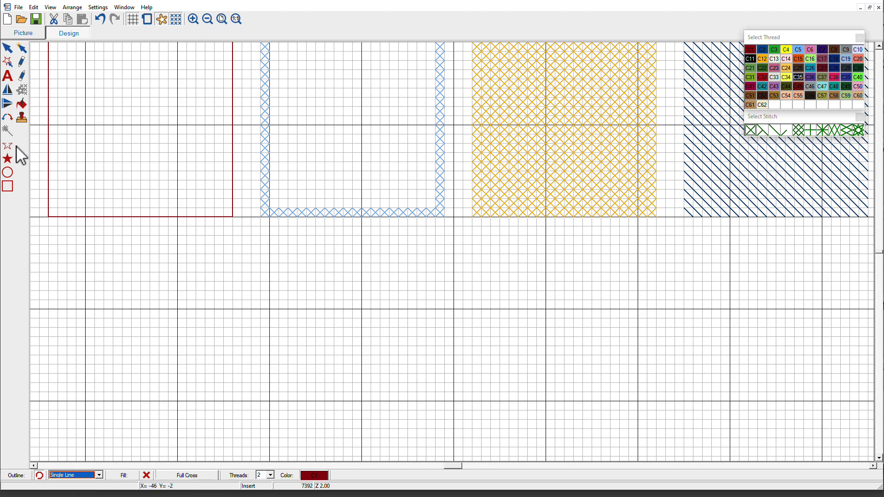
Step: Draw a tall single-line rectangle, then a smaller square beside it, below the large red sample square
left_click(10, 191)
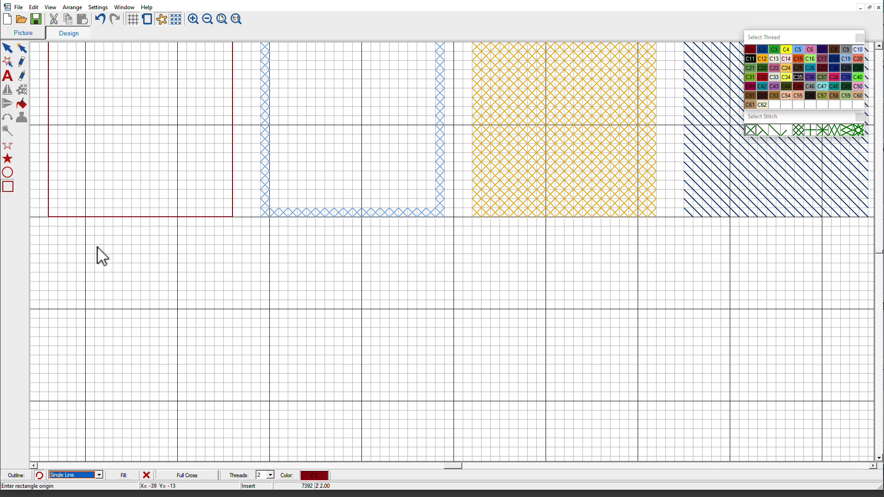
left_click(88, 275)
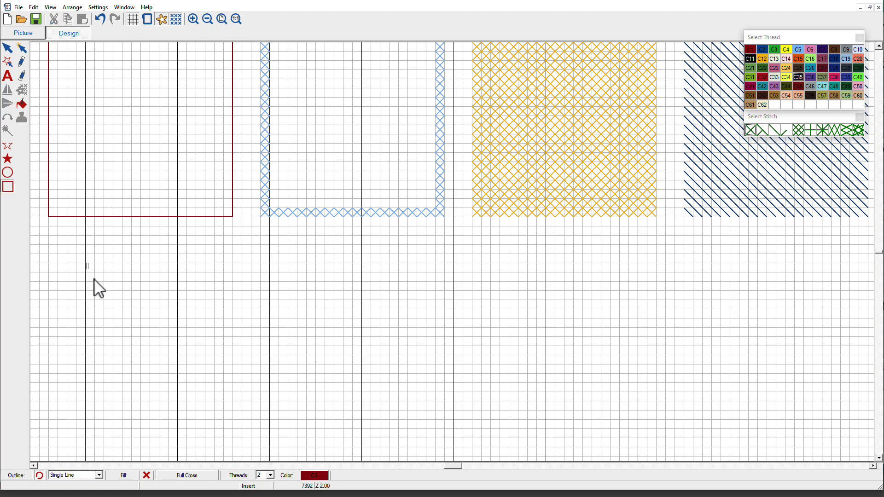
left_click(147, 381)
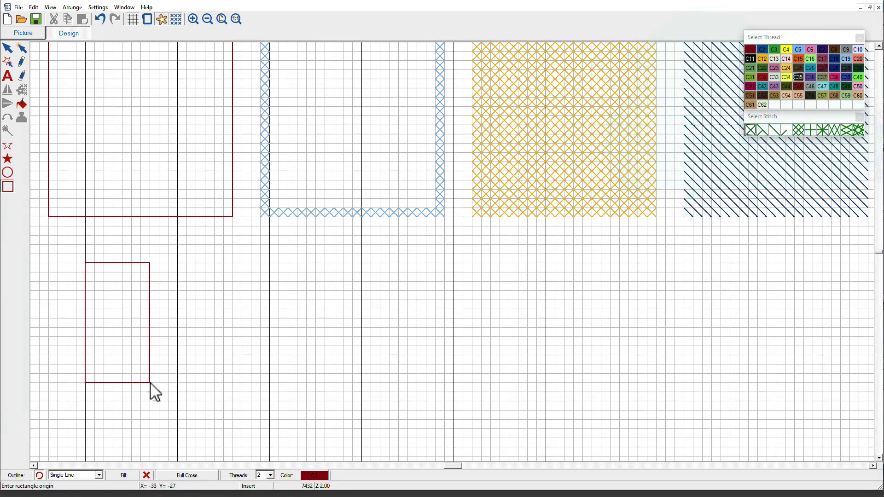
left_click(180, 266, "ctrl")
left_click(227, 336, "ctrl")
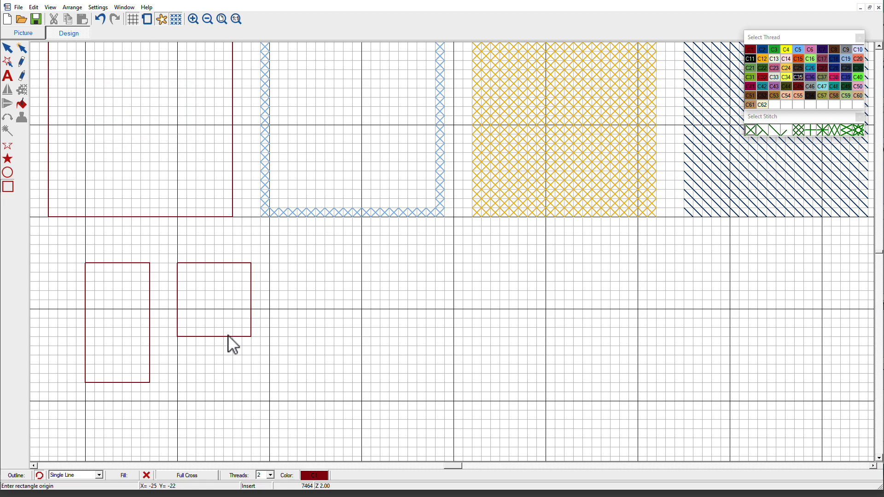
Step: With Current Cross Type outlines in thread C5, draw a wide and a narrow rectangle
left_click(99, 474)
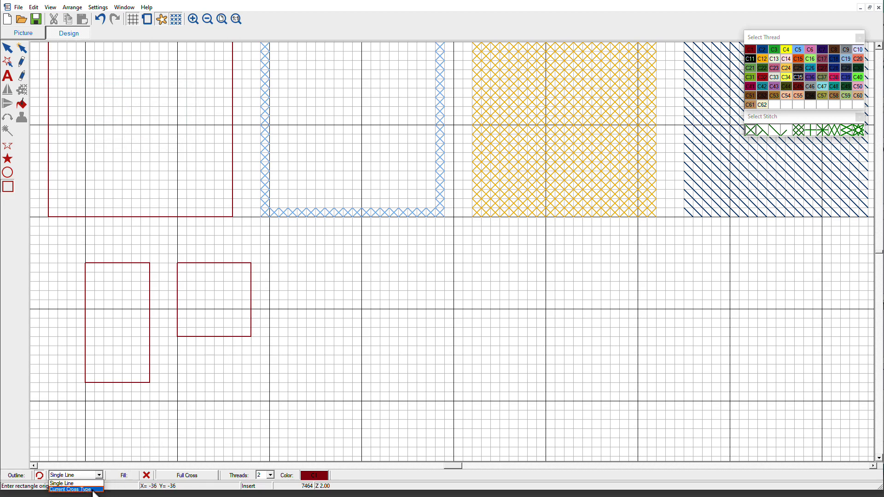
left_click(93, 490)
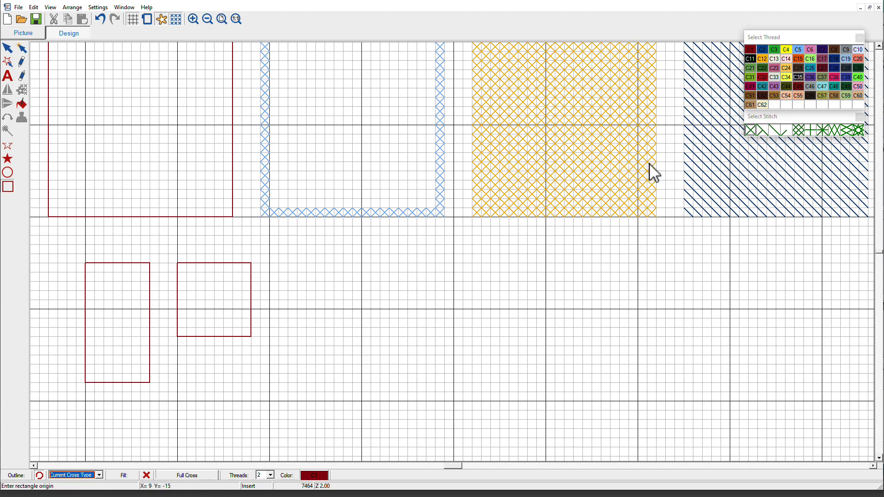
left_click(799, 49)
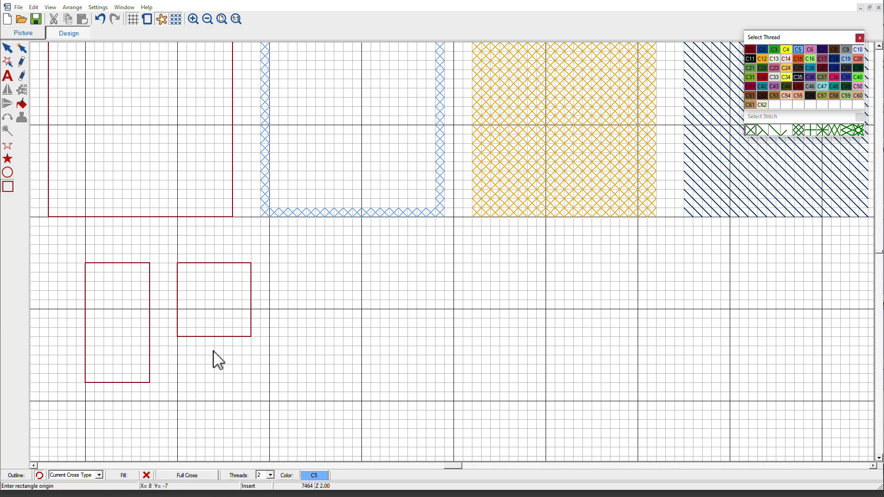
left_click(296, 263)
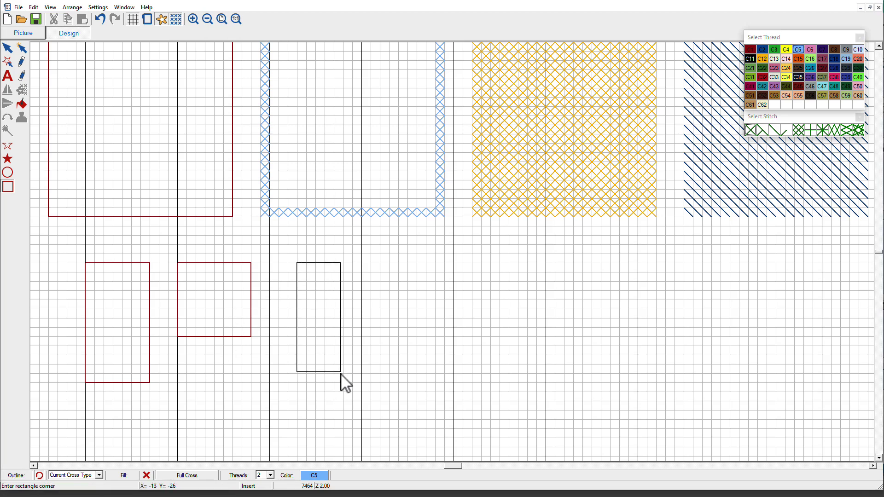
left_click(360, 395)
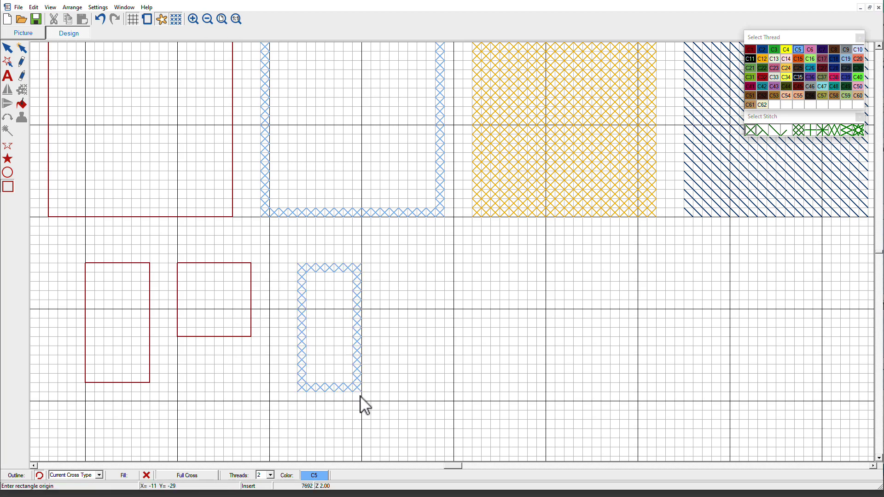
left_click(389, 273)
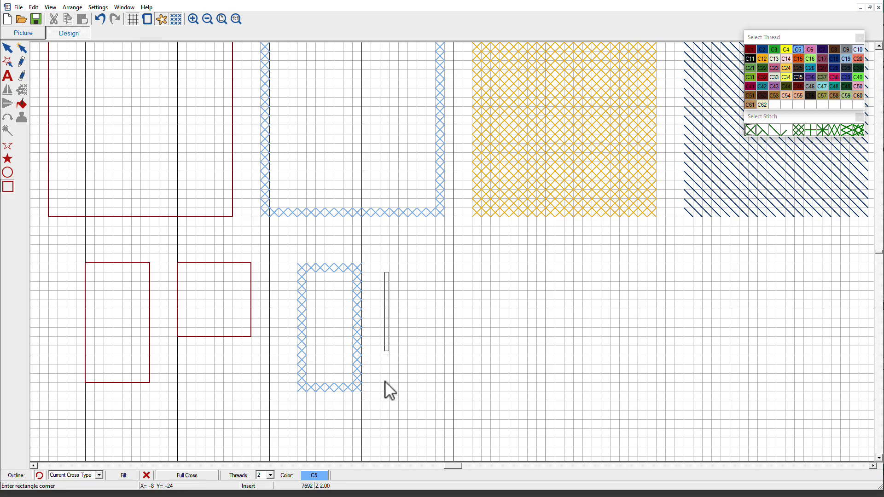
left_click(415, 423)
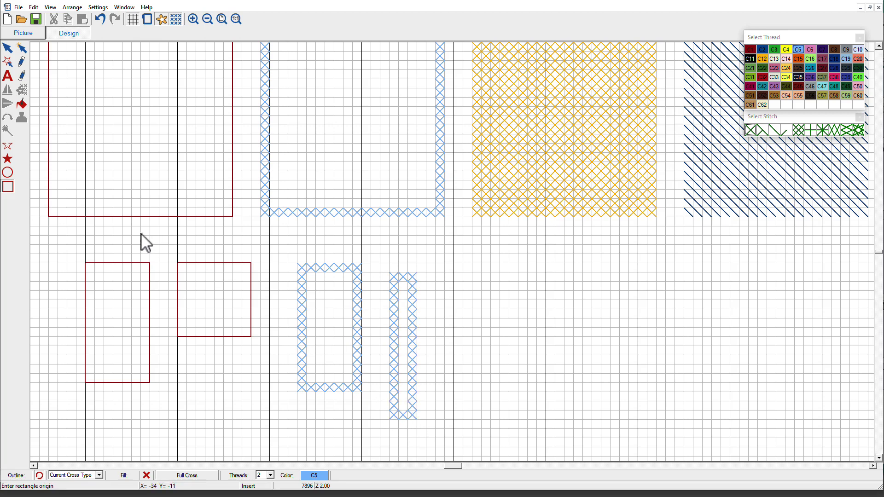
Step: Draw a full cross-stitched circle to the right of the blue rectangles
left_click(11, 173)
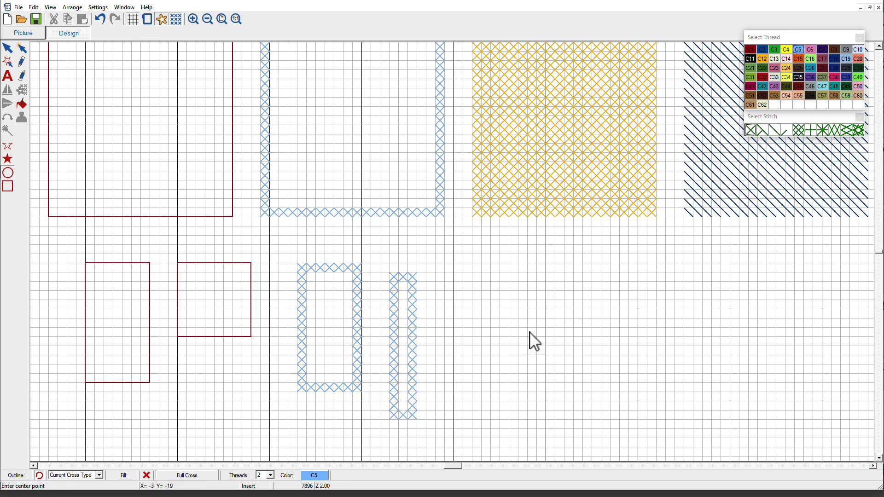
left_click(553, 339)
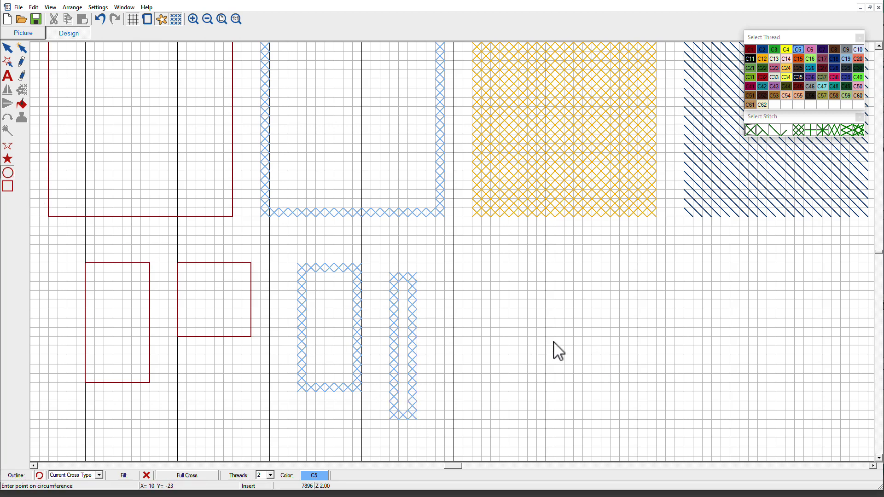
left_click(617, 341)
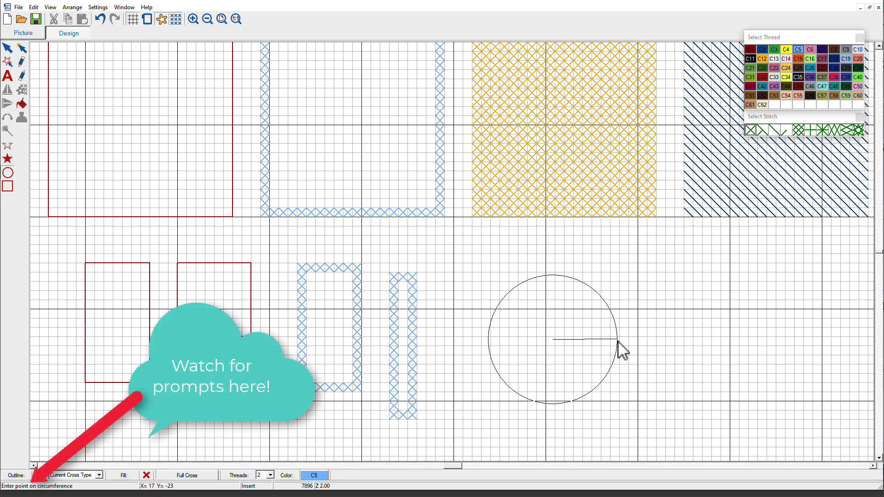
key("Return")
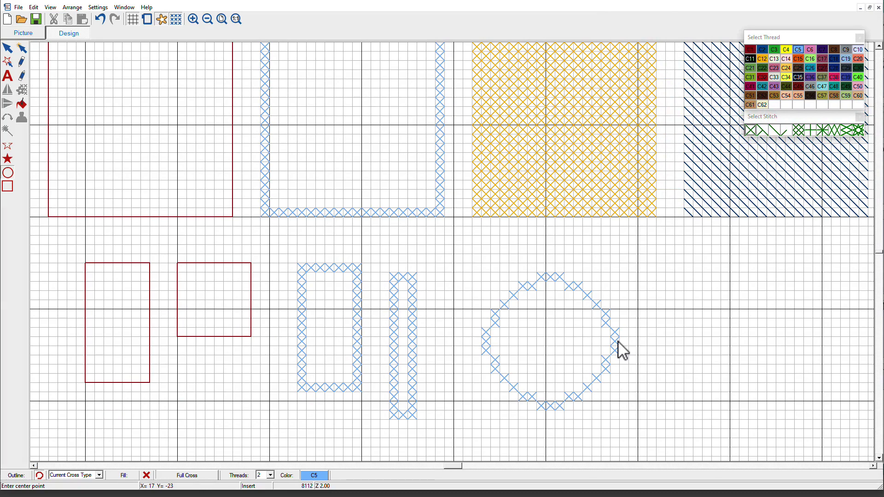
Step: Switch outlines to Single Line and draw an oval further right
left_click(99, 476)
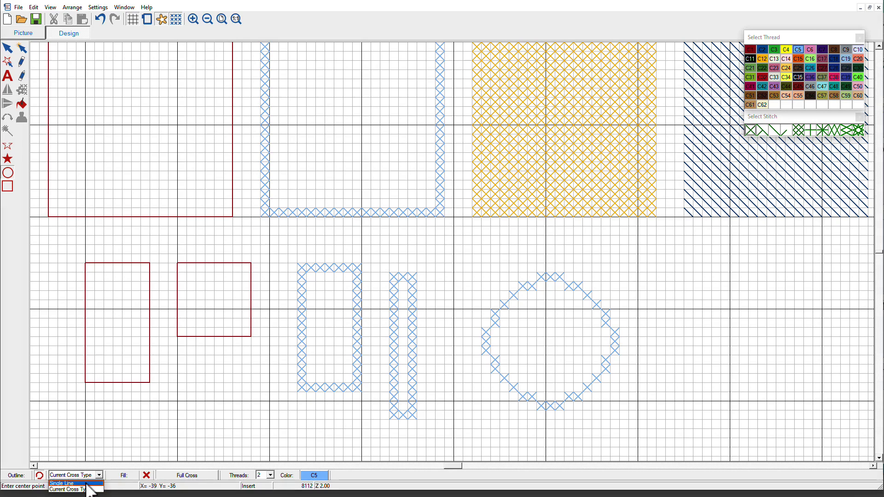
left_click(87, 484)
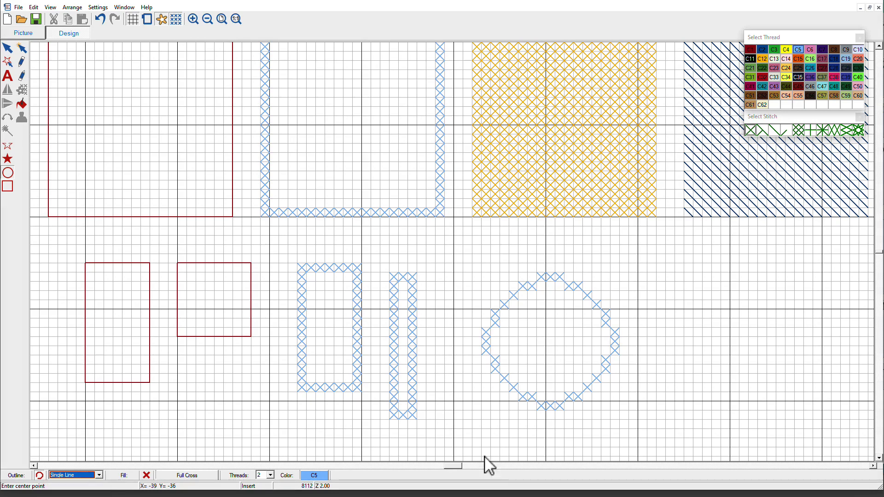
left_click(699, 324)
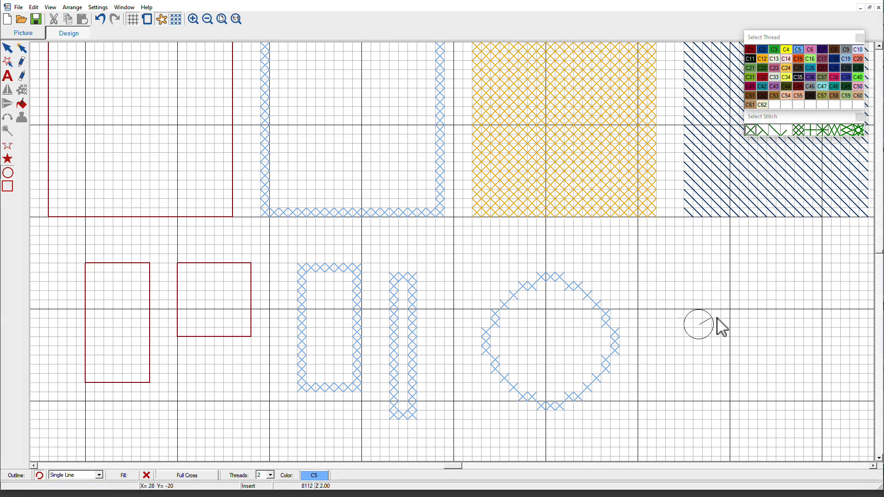
left_click(754, 308)
left_click(687, 292)
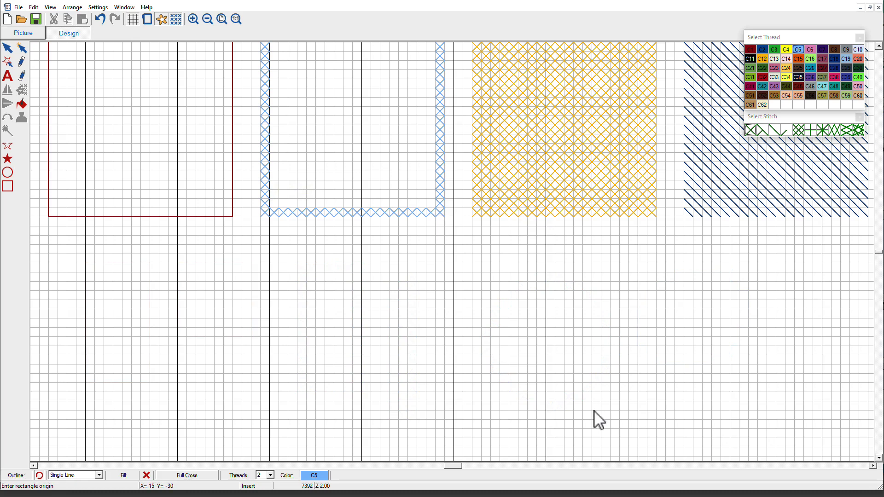
Step: Set outlines to Current Cross Type with thread C38 and the 3/4 Cross stitch
left_click(99, 475)
left_click(94, 491)
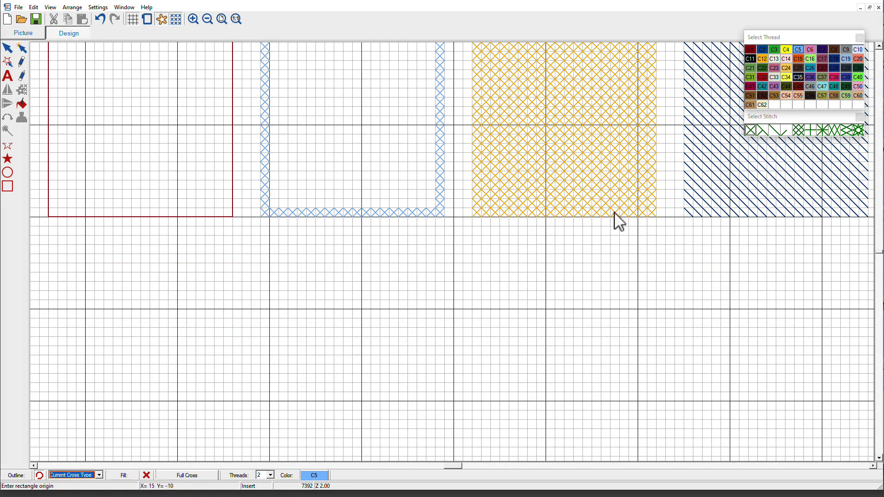
left_click(834, 78)
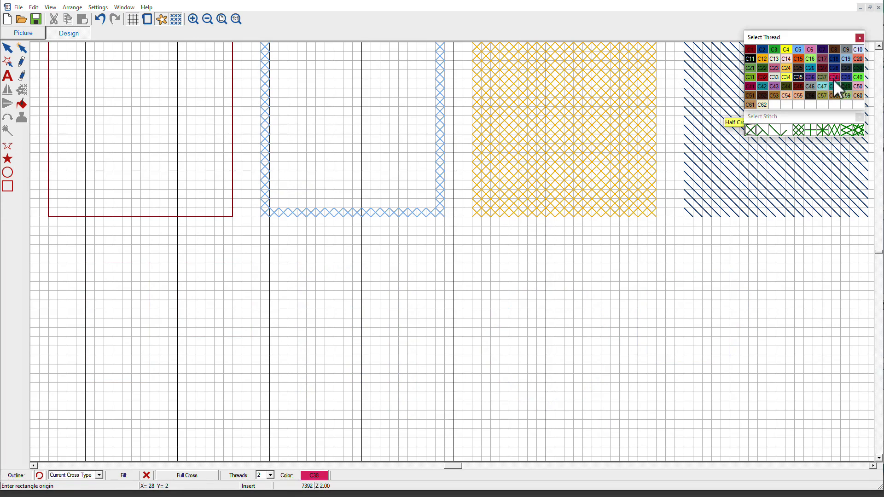
left_click(760, 130)
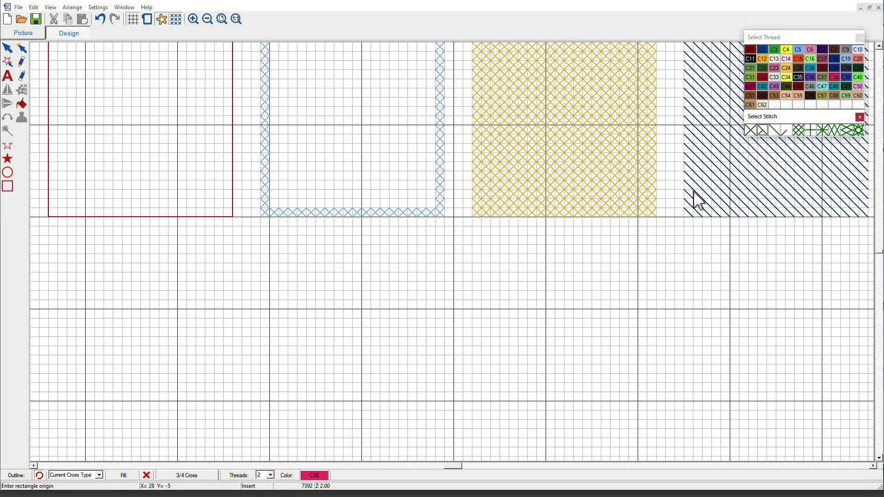
Step: Draw a rectangle below the red square and confirm its 3/4 stitch quadrant arrangement
left_click(8, 187)
left_click(193, 272)
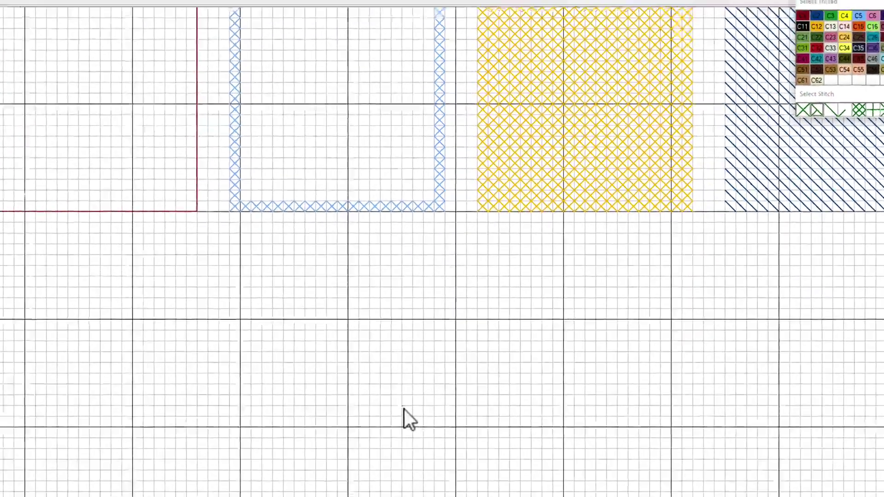
left_click(409, 389)
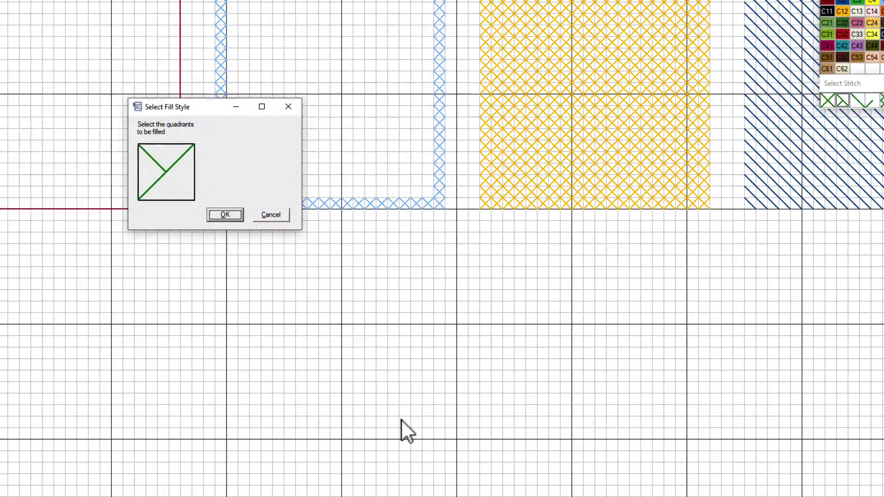
left_click(183, 166)
left_click(149, 197)
left_click(185, 156)
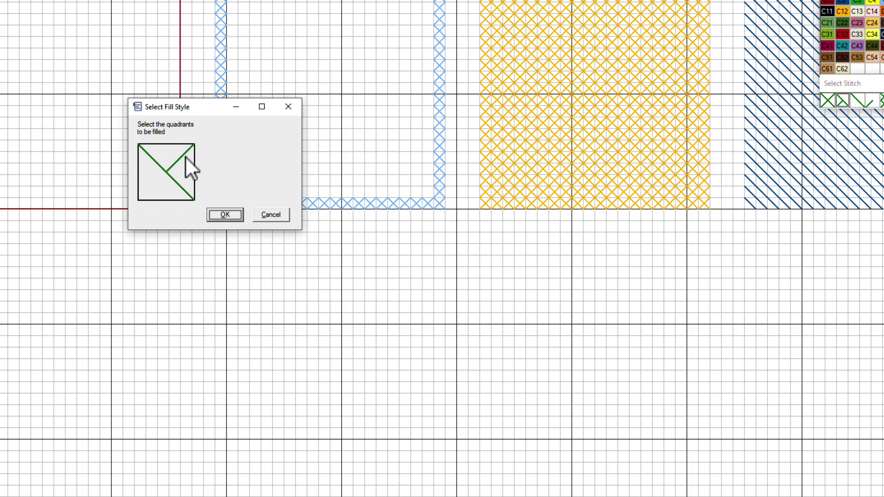
left_click(216, 212)
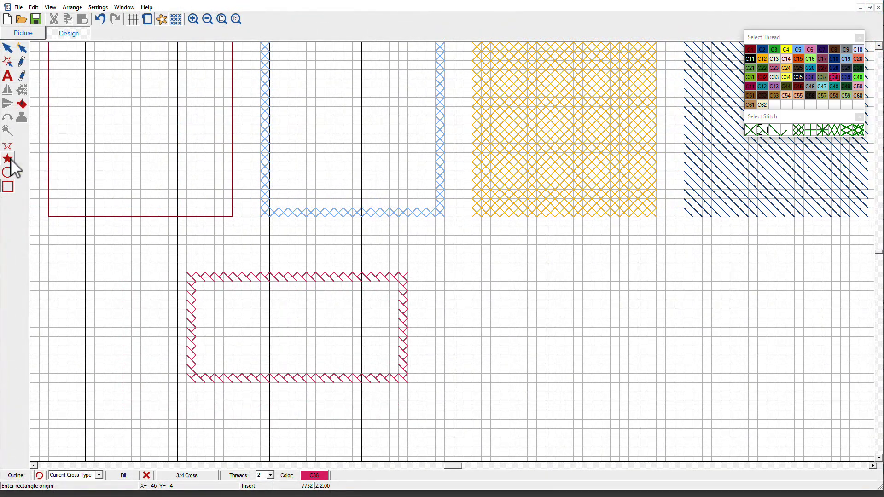
Step: Draw a closed arrow-shaped curve and stitch it with bottom-left short legs
left_click(9, 159)
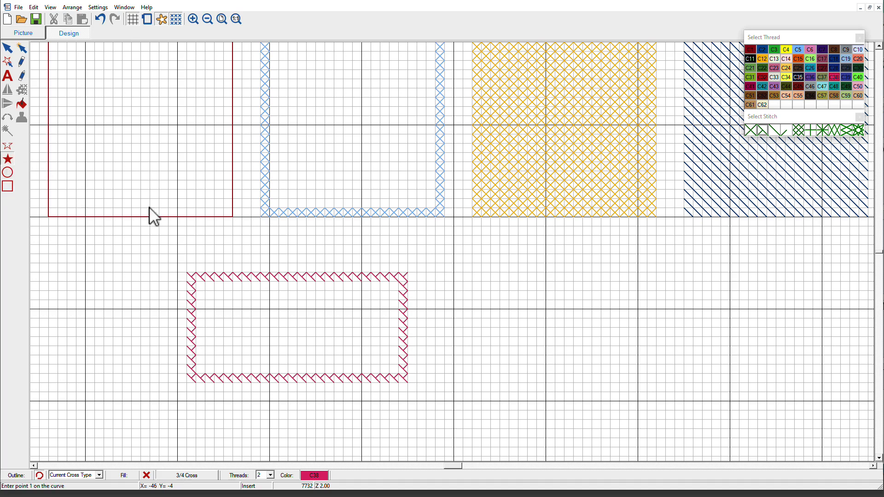
left_click(503, 317)
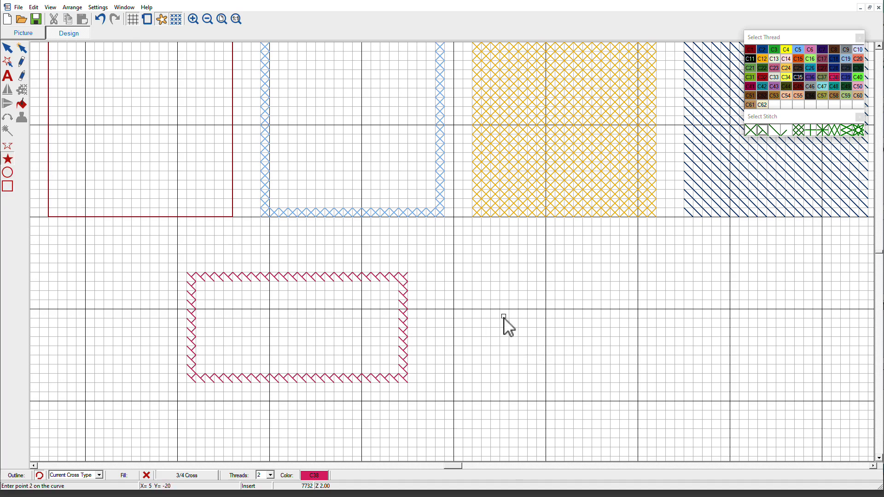
left_click(520, 247)
left_click(559, 307)
left_click(620, 331)
left_click(573, 375)
left_click(540, 422)
left_click(429, 357)
double_click(452, 357)
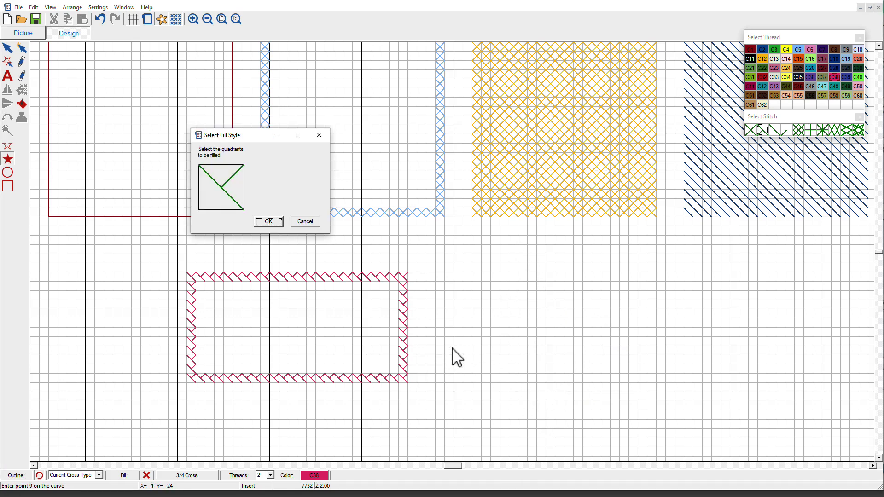
left_click(214, 205)
left_click(257, 220)
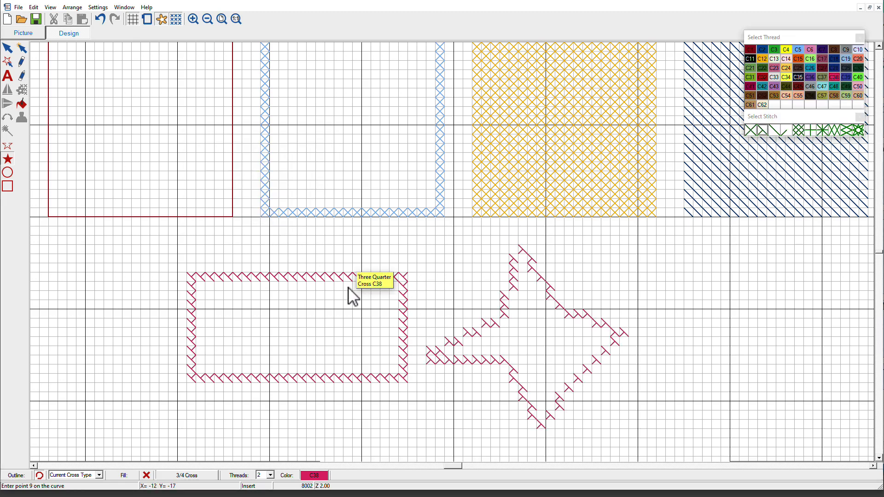
Step: Draw a five-point wavy open curve to the right and stitch it
left_click(10, 153)
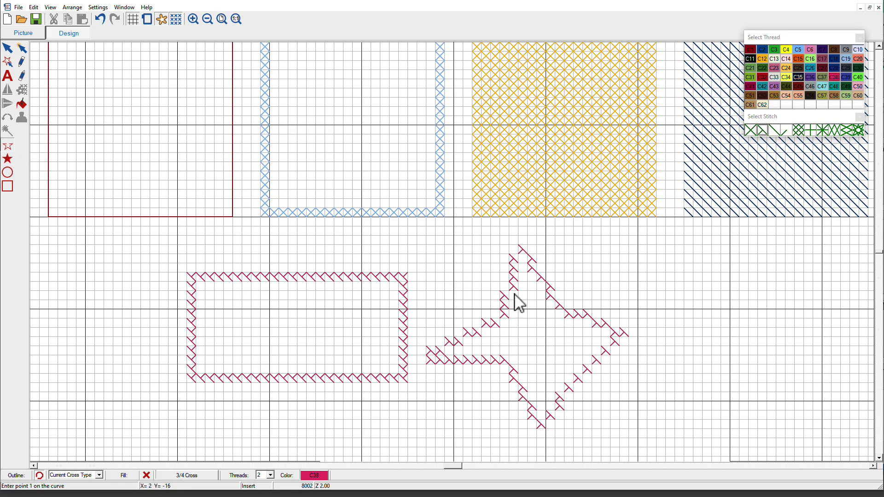
left_click(594, 288)
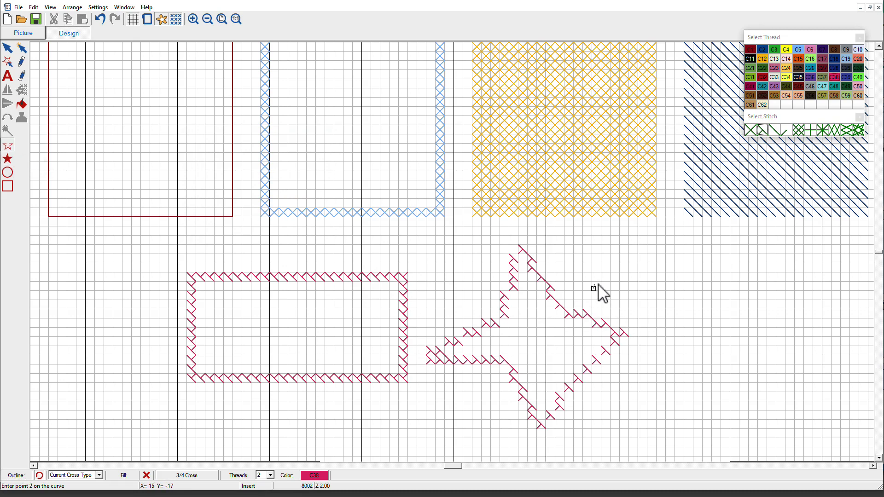
left_click(639, 251)
left_click(668, 297)
left_click(735, 268)
left_click(773, 325)
right_click(751, 332)
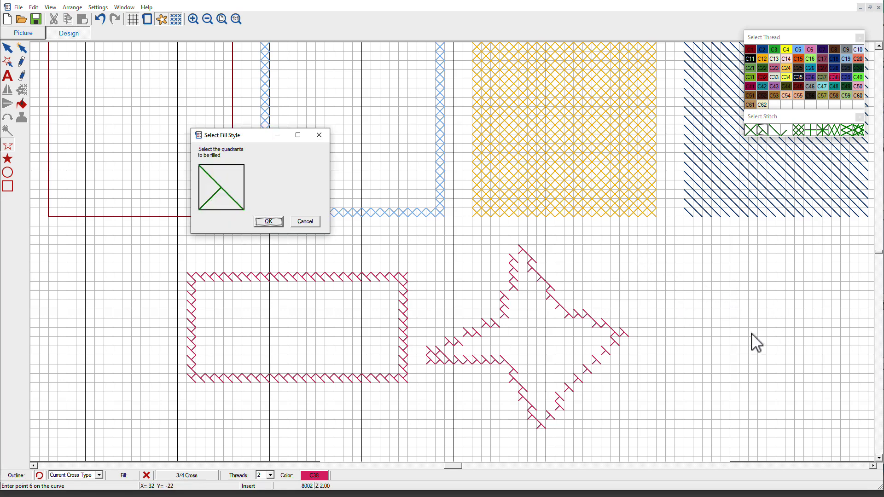
left_click(268, 222)
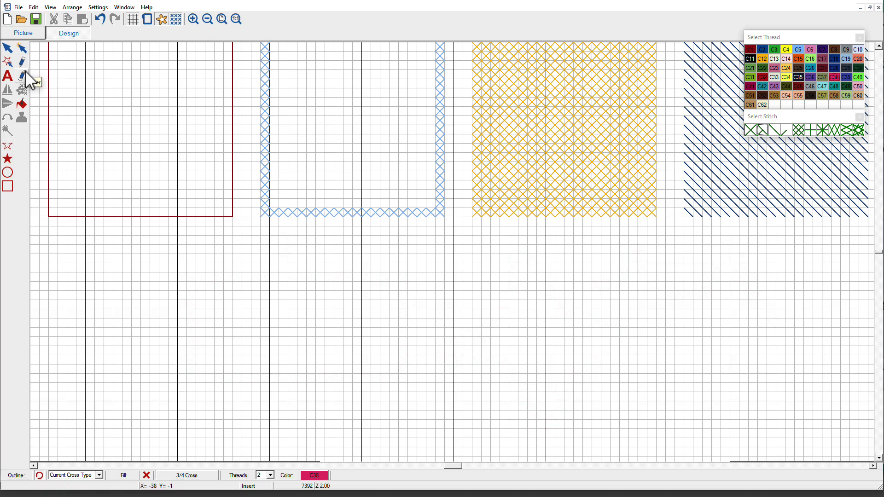
Step: Pencil several lines of pink 1/4 Cross stitches, then undo them all with Ctrl+Z
left_click(784, 134)
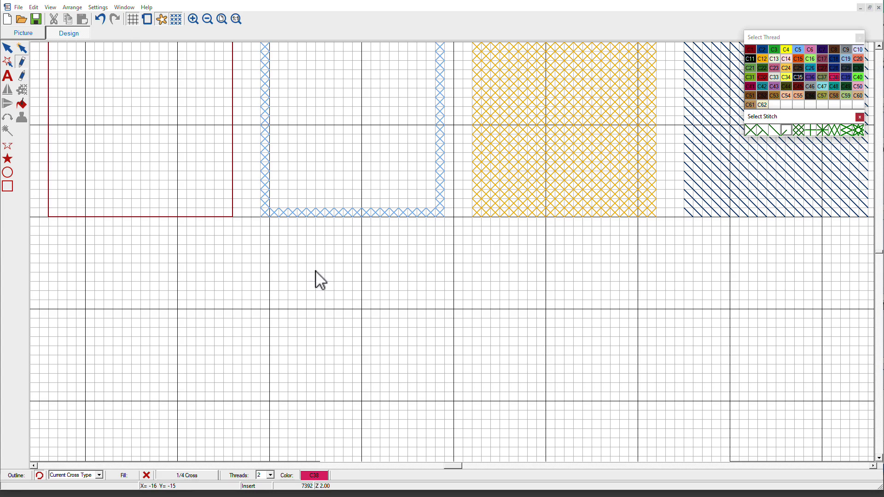
left_click_drag(319, 271, 313, 451)
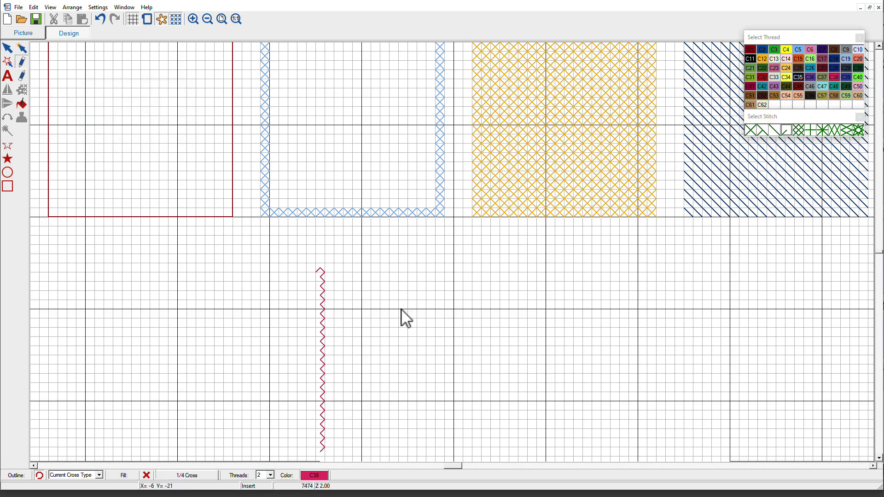
mouse_move(364, 275)
left_mouse_down()
mouse_move(365, 433)
mouse_move(374, 435)
mouse_move(449, 364)
left_mouse_up()
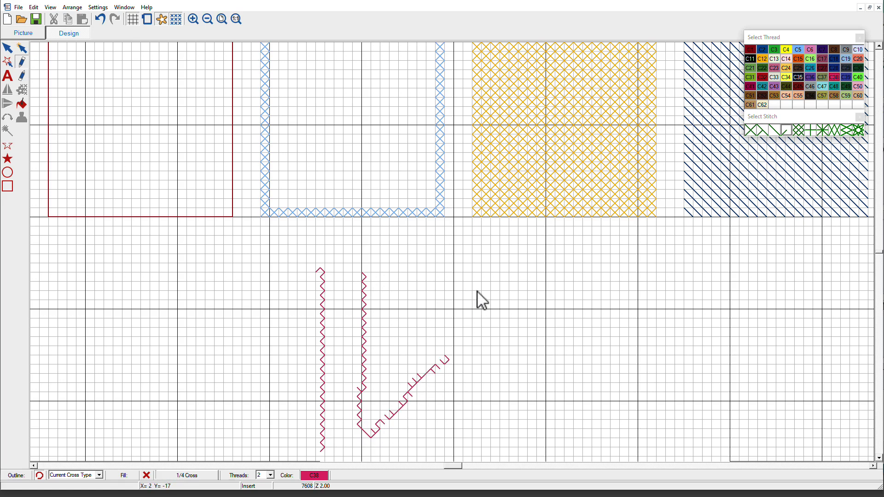
left_click_drag(478, 293, 479, 306)
left_click(476, 309)
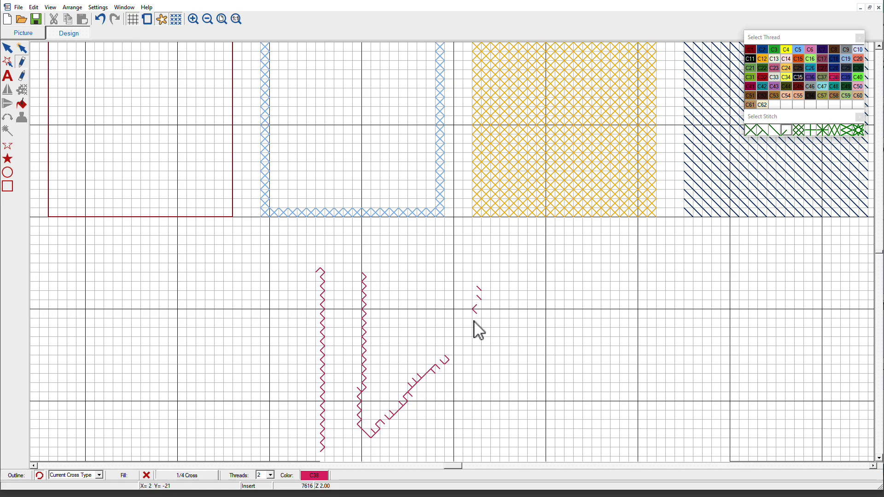
left_click_drag(473, 322, 477, 330)
left_click_drag(475, 350, 470, 330)
mouse_move(534, 311)
left_mouse_down()
mouse_move(564, 366)
mouse_move(591, 379)
mouse_move(633, 370)
mouse_move(643, 350)
left_mouse_up()
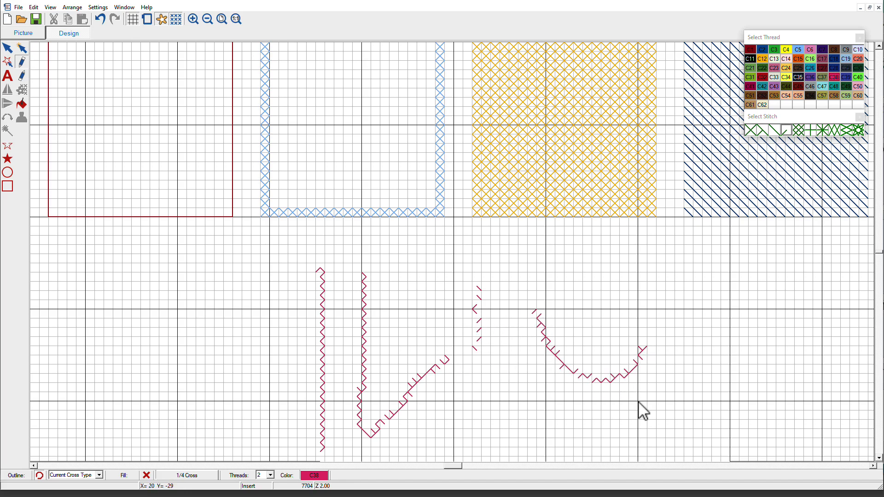
key("ctrl+z")
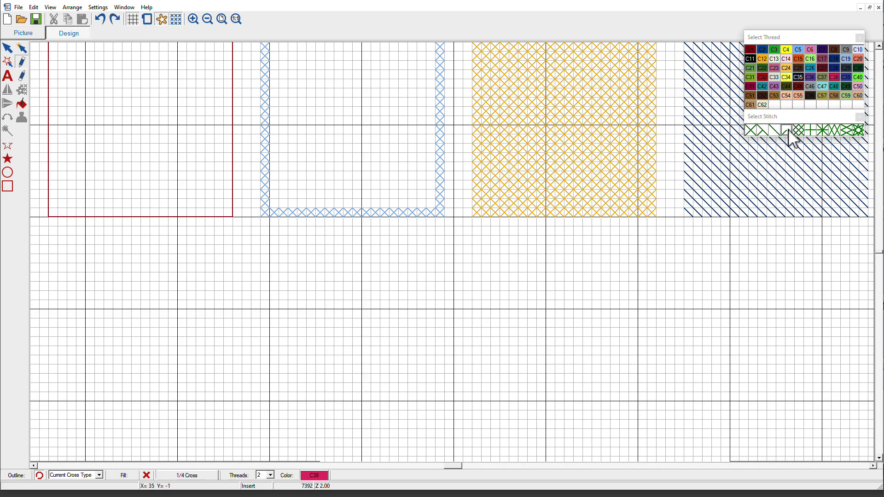
Step: Choose another partial stitch type and place three pink partial stitches in adjacent cells
left_click(763, 131)
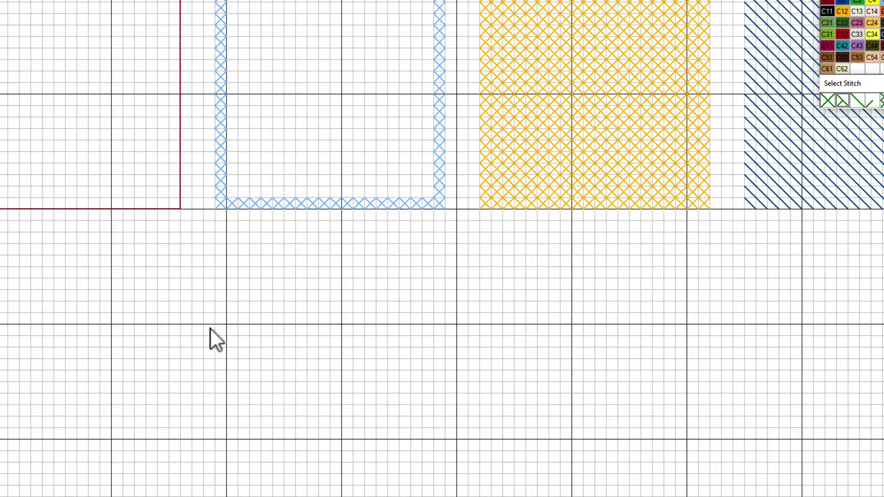
left_click(228, 323)
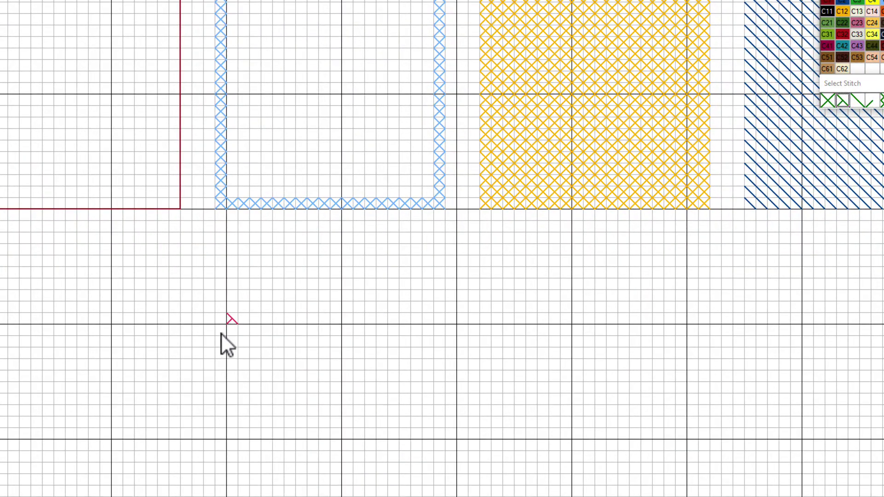
left_click(226, 327)
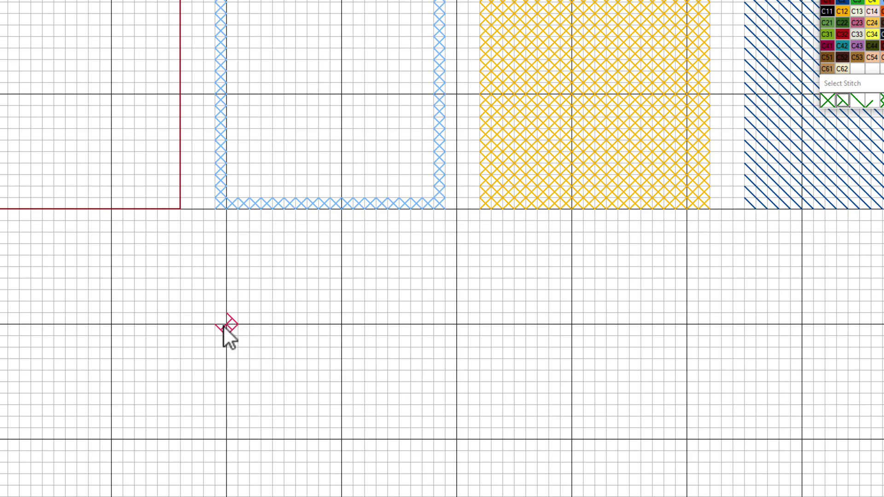
left_click(254, 341)
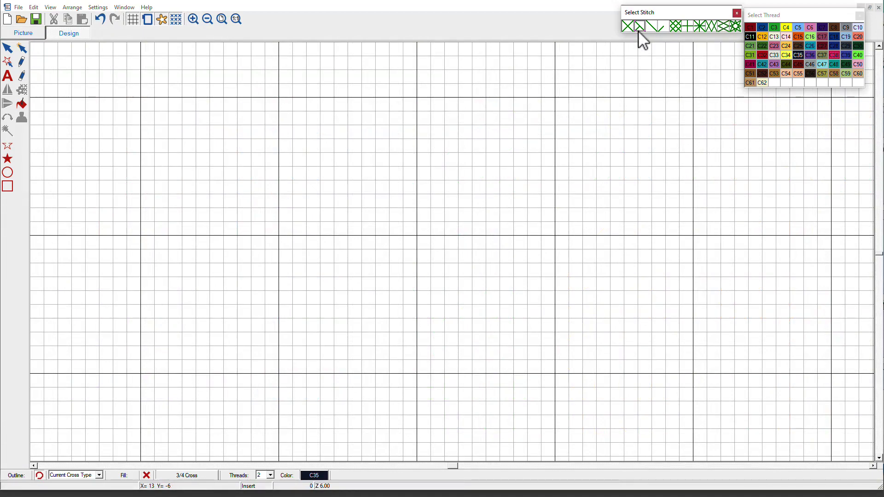
Step: Place a single 3/4 cross stitch in a grid cell by hand
left_click(279, 250)
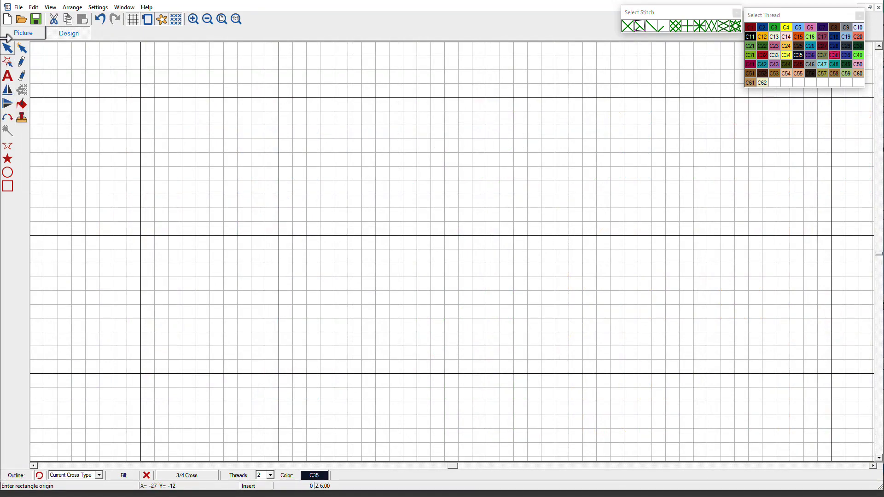
left_click(21, 60)
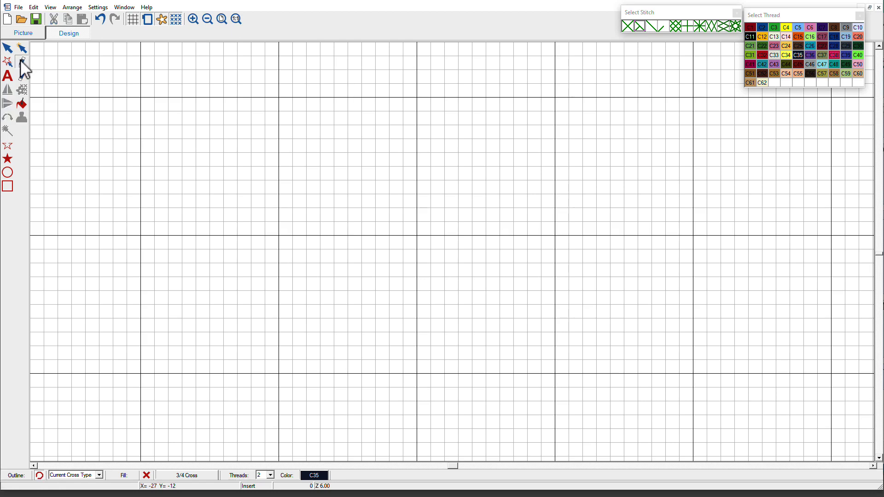
left_click(311, 272)
Step: Add light blue C5 quarter stitches forming a small X over the dark stitch
left_click(798, 27)
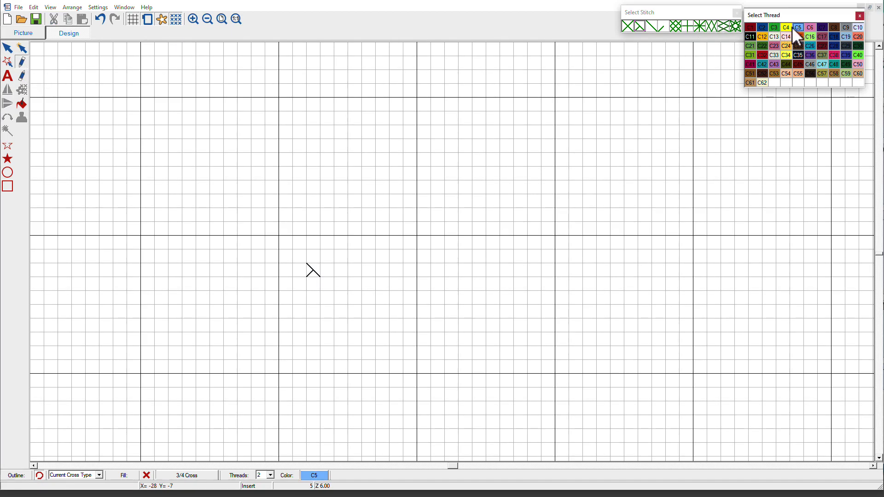
left_click(663, 27)
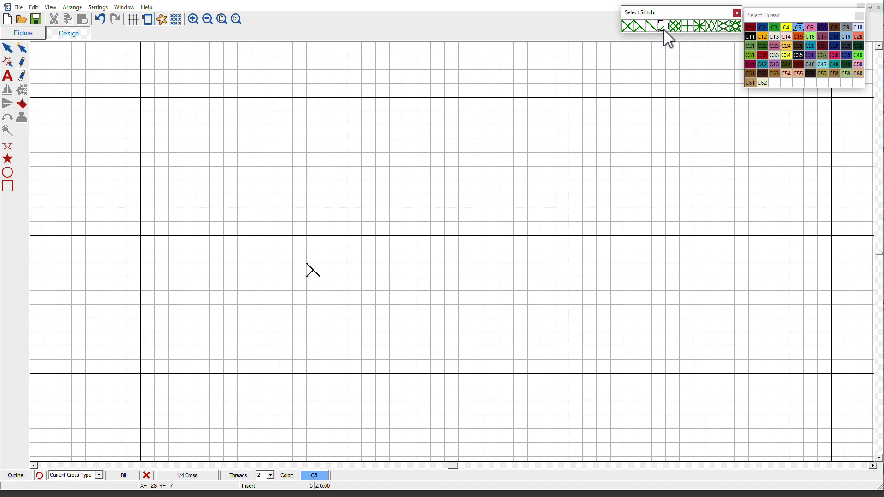
left_click(318, 268)
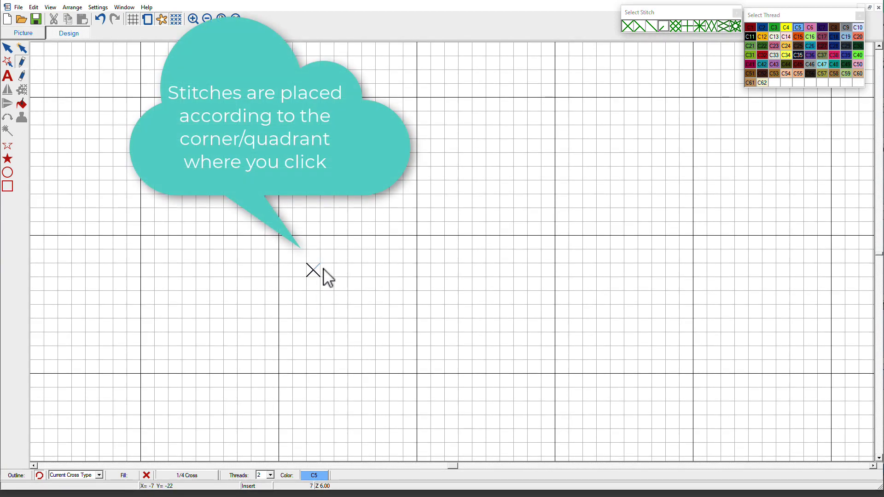
left_click(319, 262)
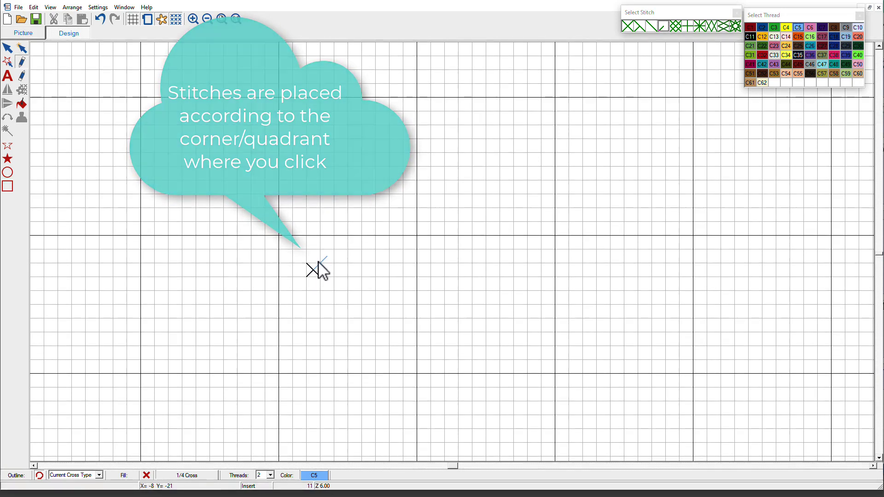
left_click(318, 261)
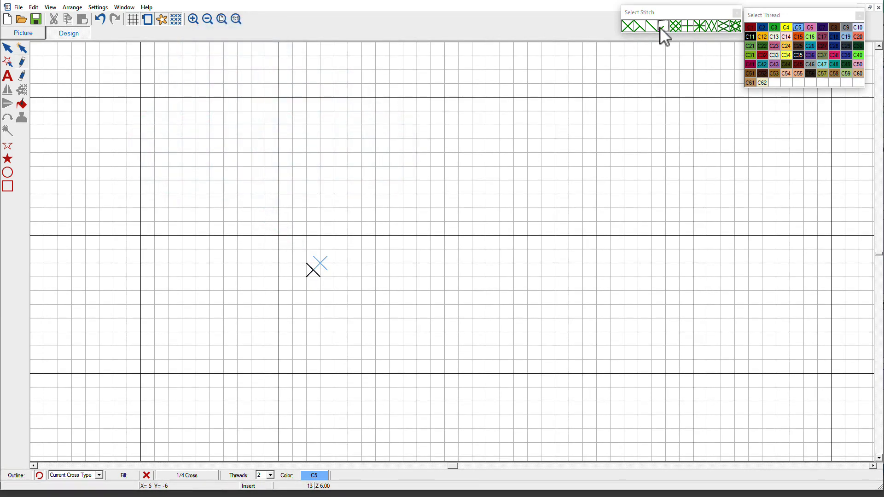
Step: Place an orange C12 half cross stitch beside the black X
left_click(653, 27)
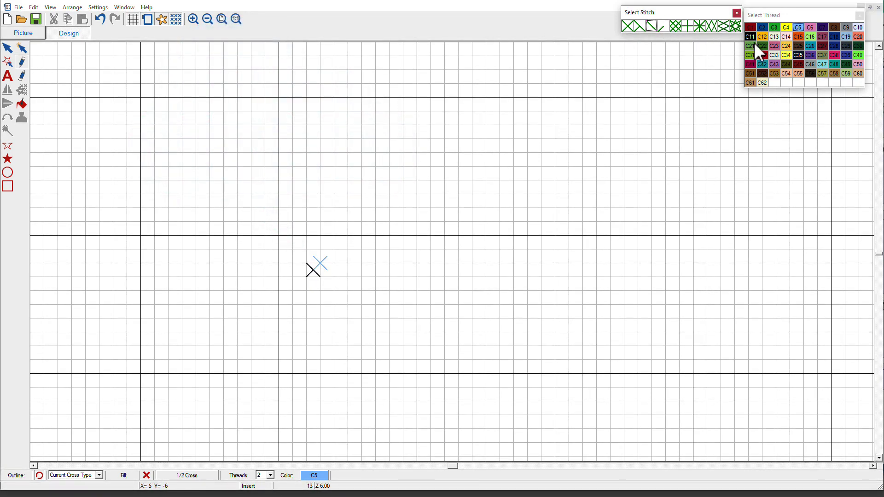
left_click(762, 39)
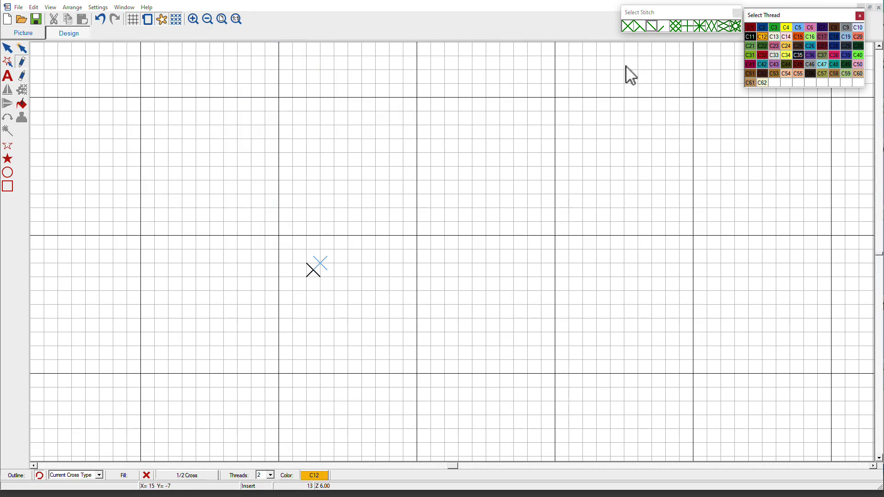
left_click(331, 272)
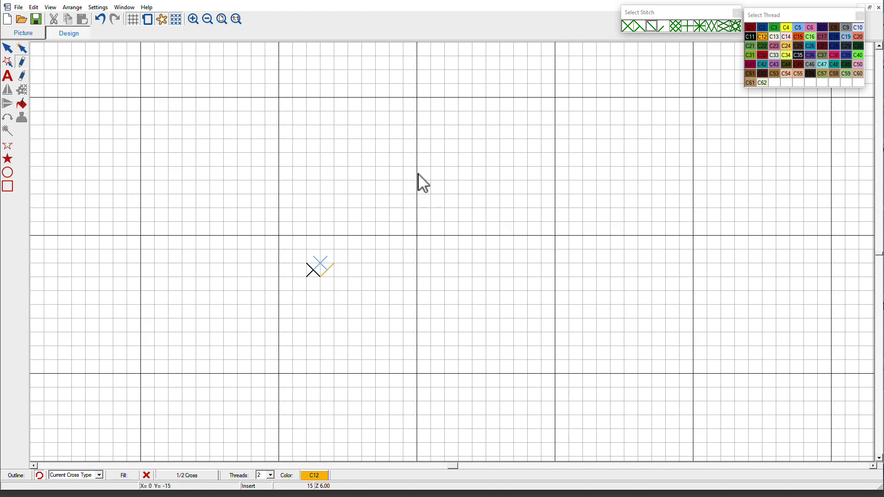
Step: Place a green C40 mini cross beside the orange stitch
left_click(676, 27)
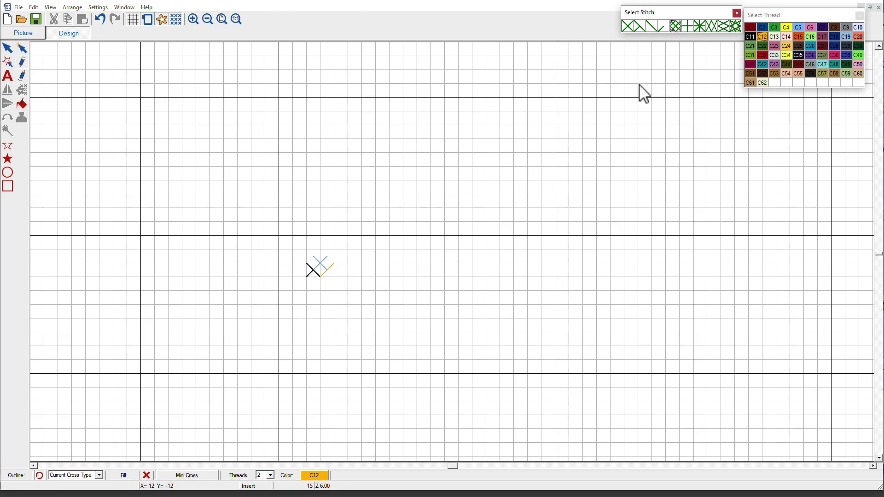
left_click(857, 56)
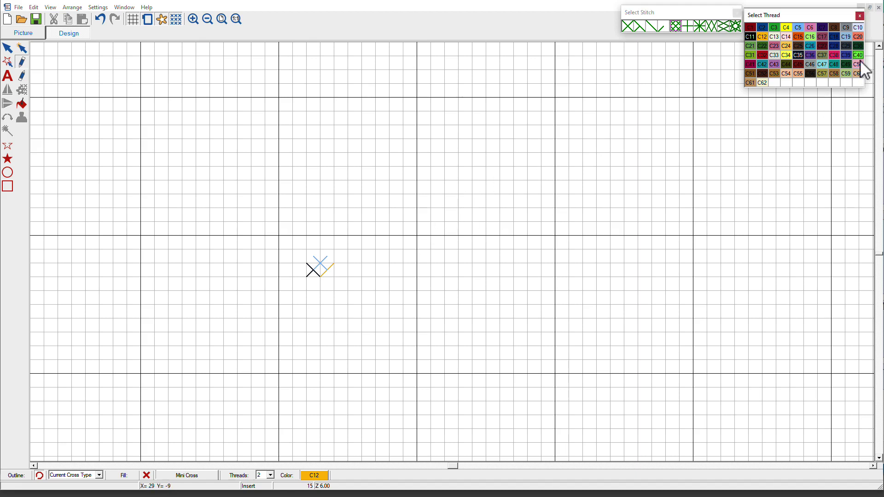
left_click(334, 277)
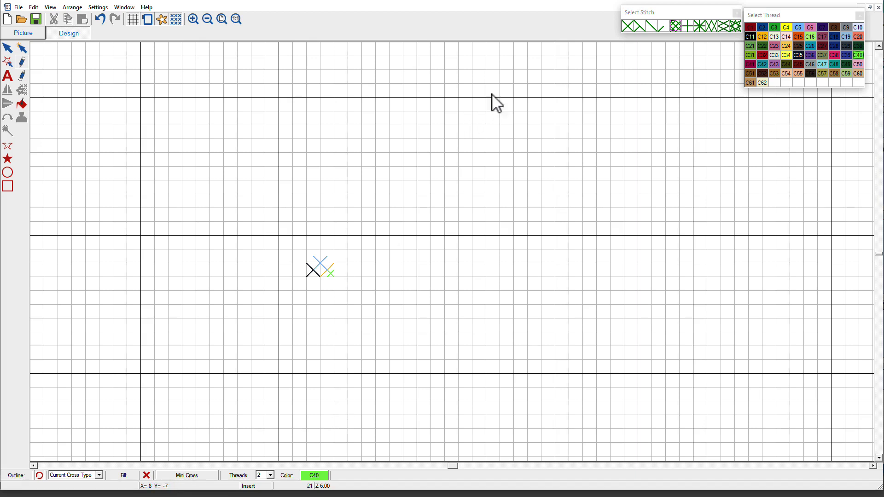
Step: Replace that stitch with a navy C39 upright cross
left_click(688, 28)
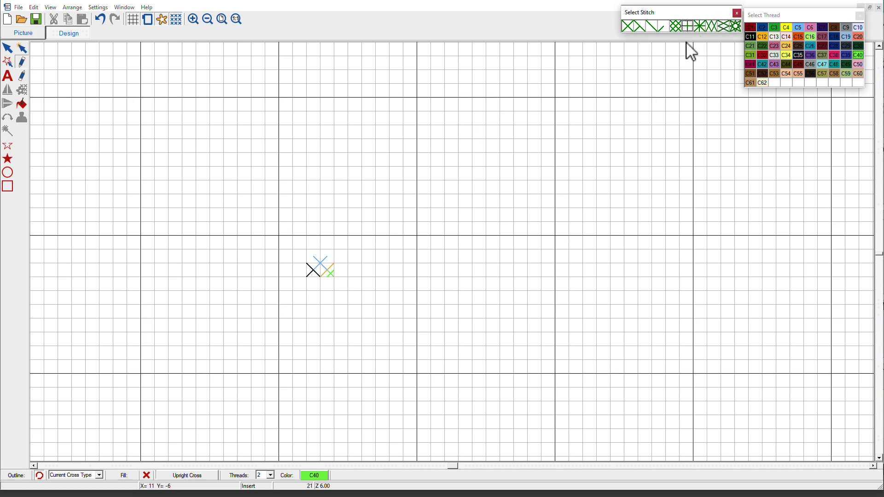
left_click(845, 55)
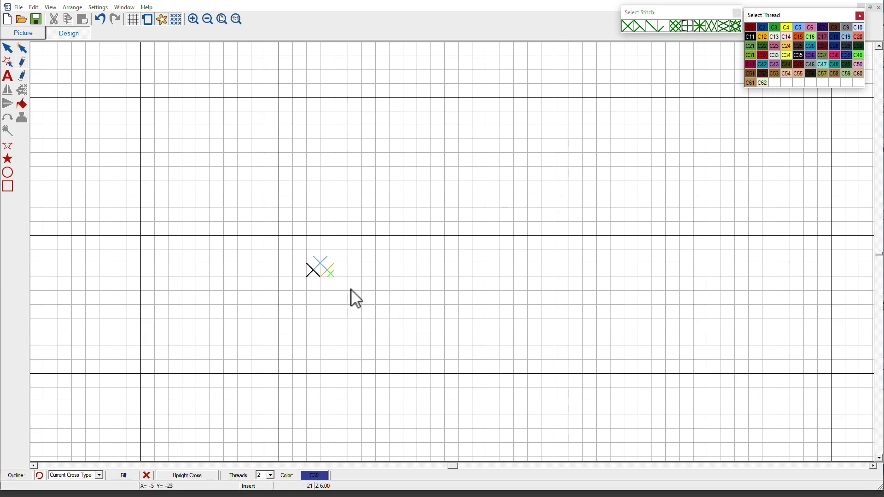
left_click(328, 271)
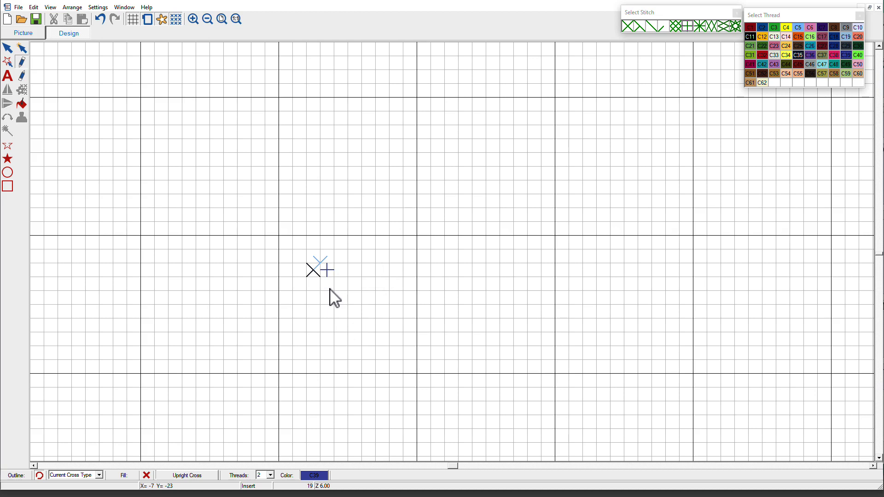
left_click(270, 475)
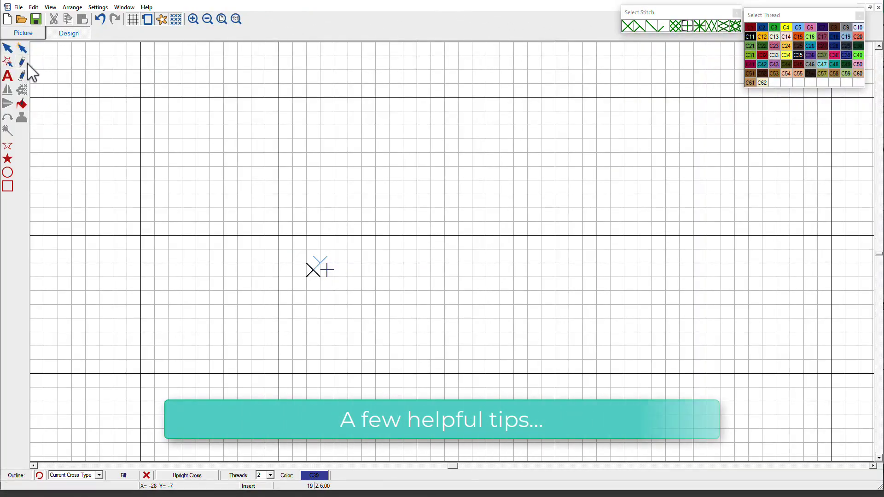
Step: Place two upright crosses up and right of the samples, then erase the second one
left_click(355, 260)
left_click(367, 261)
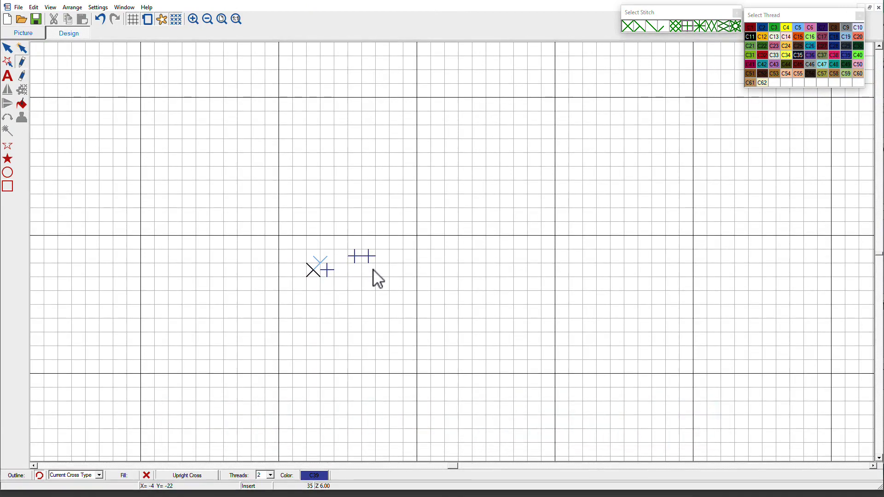
right_click(367, 261)
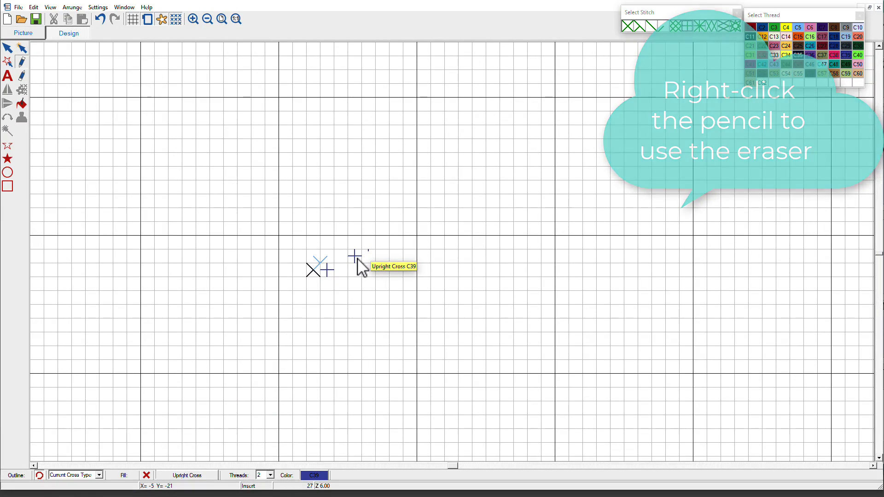
Step: Recolour the remaining upright cross with dark red thread C1 and turn it into a full cross
left_click(751, 30)
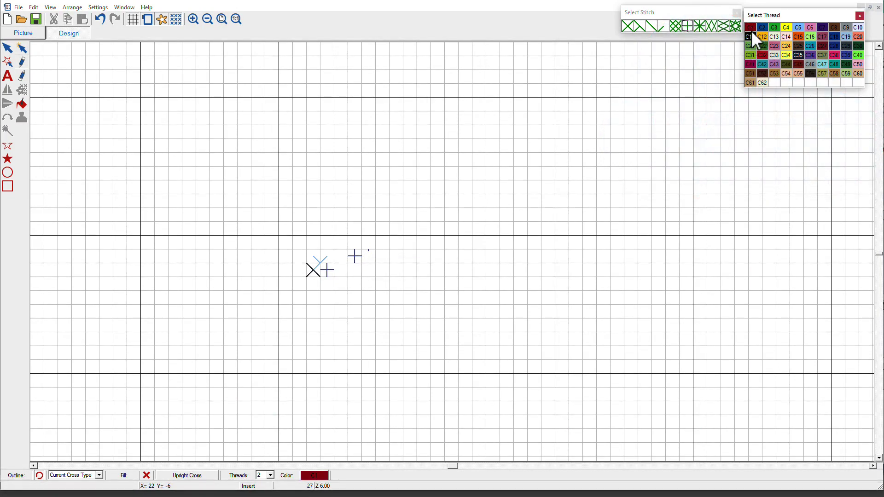
left_click(355, 261)
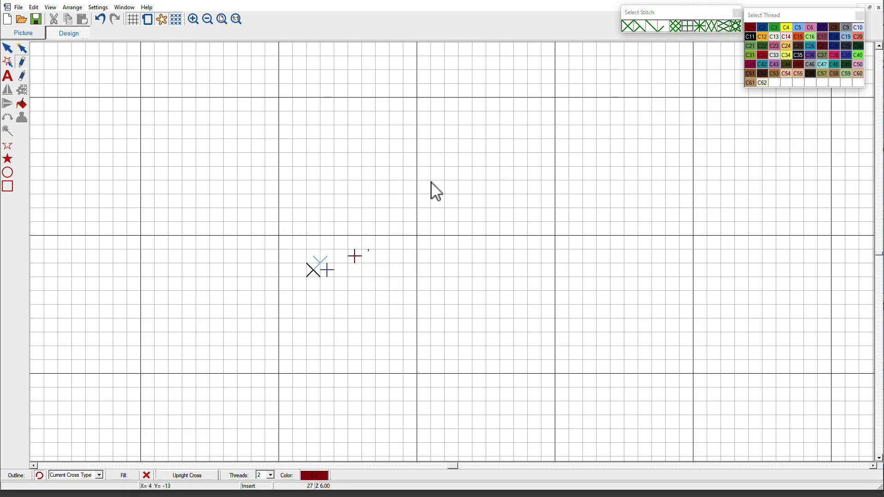
left_click(628, 25)
left_click(354, 261)
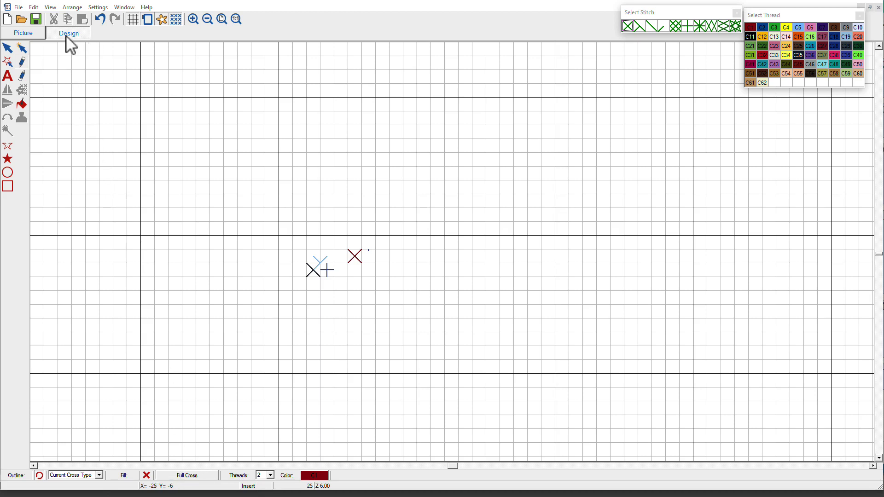
left_click(25, 36)
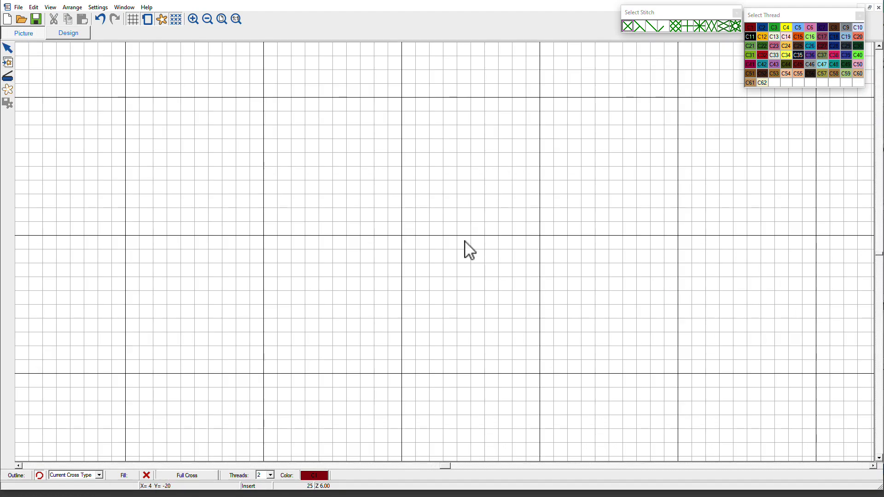
left_click(76, 33)
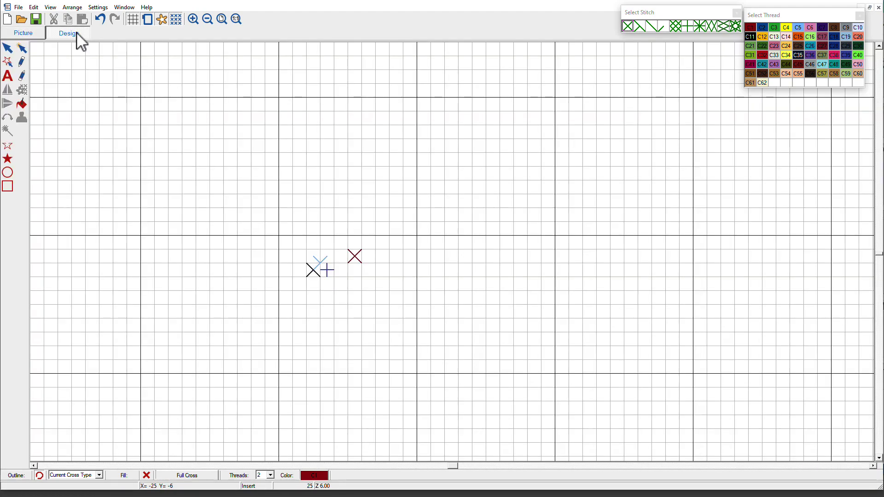